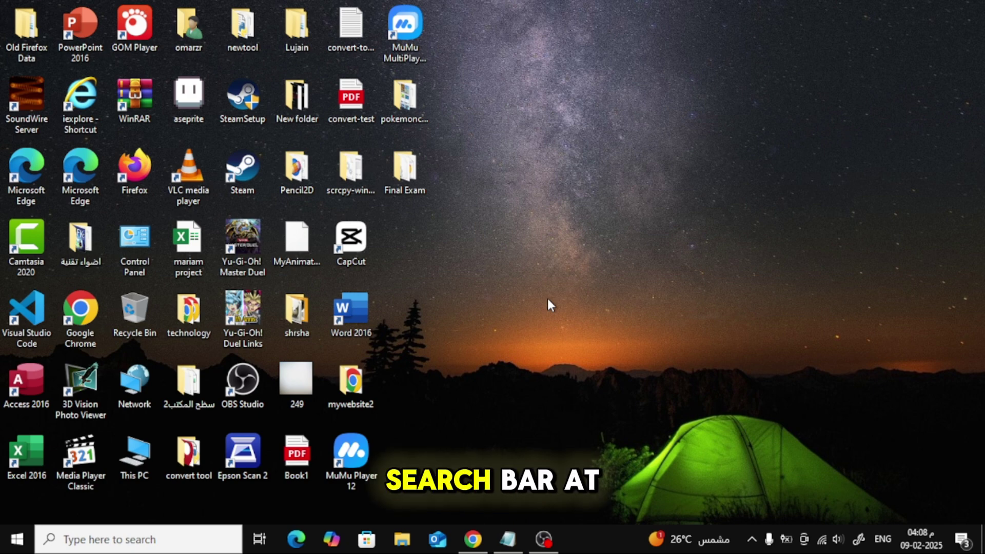
Search Windows for 'services' to bring up the Services app.
{"action": "left_click", "coordinate": [127, 541]}
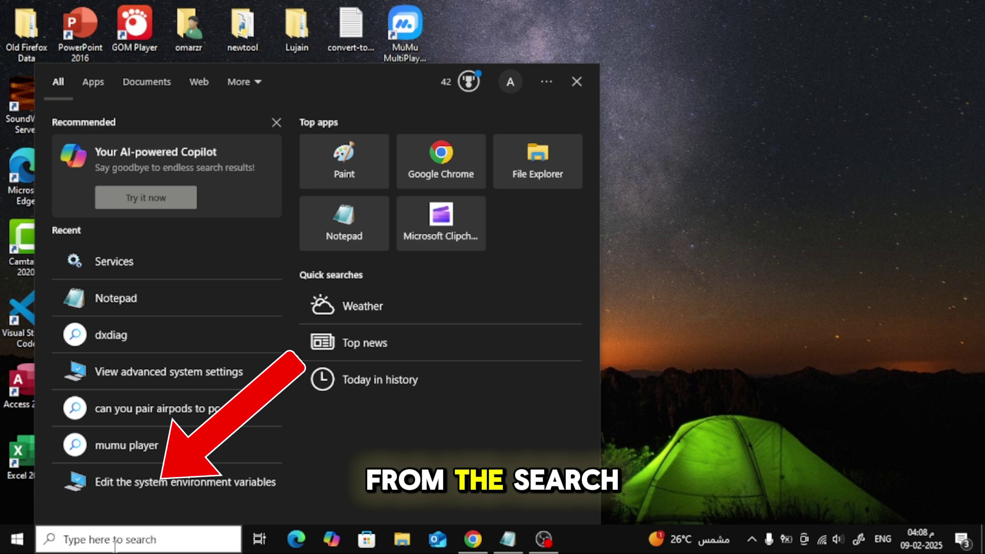
{"action": "type", "text": "services"}
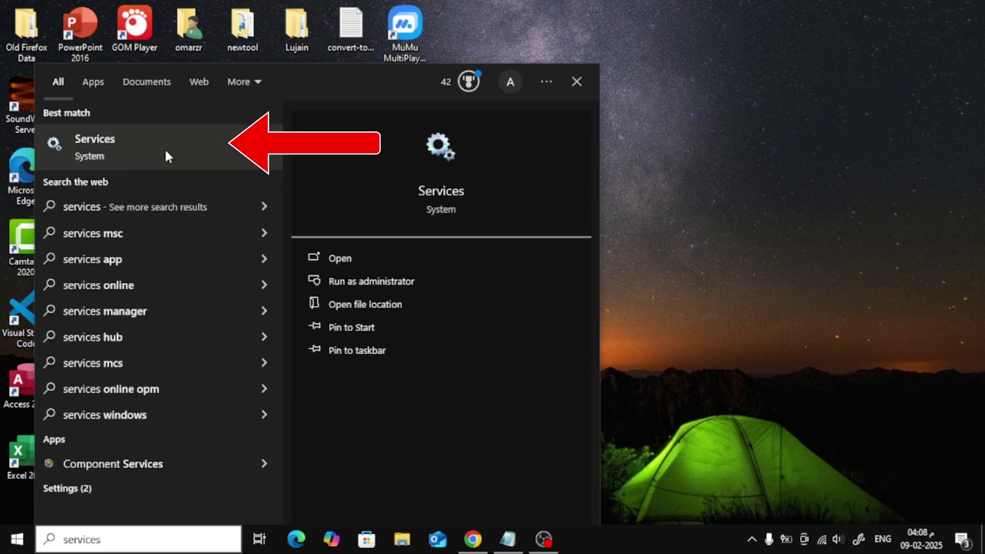
Launch the Services app from the search results.
{"action": "left_click", "coordinate": [198, 144]}
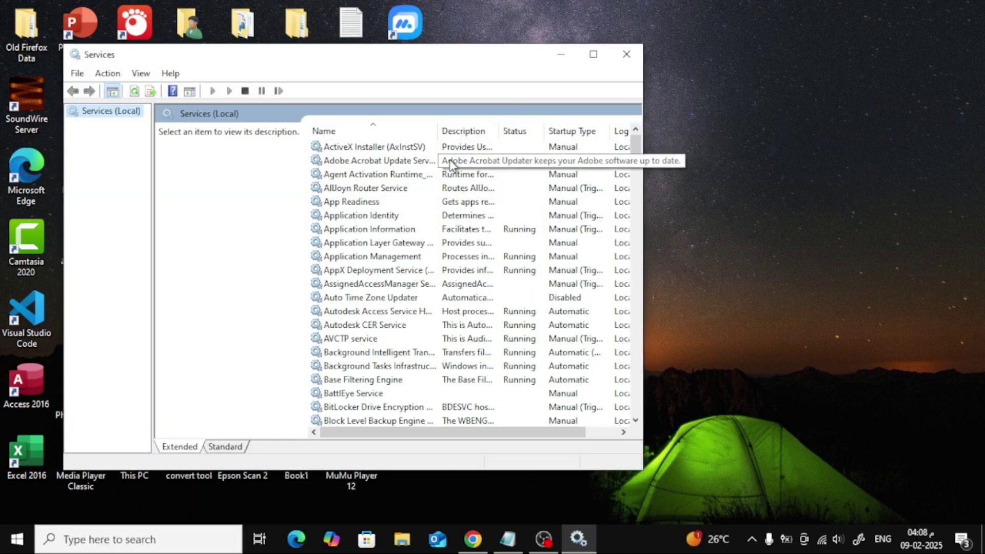
{"action": "scroll", "coordinate": [362, 200], "scroll_direction": "down", "scroll_amount": 2}
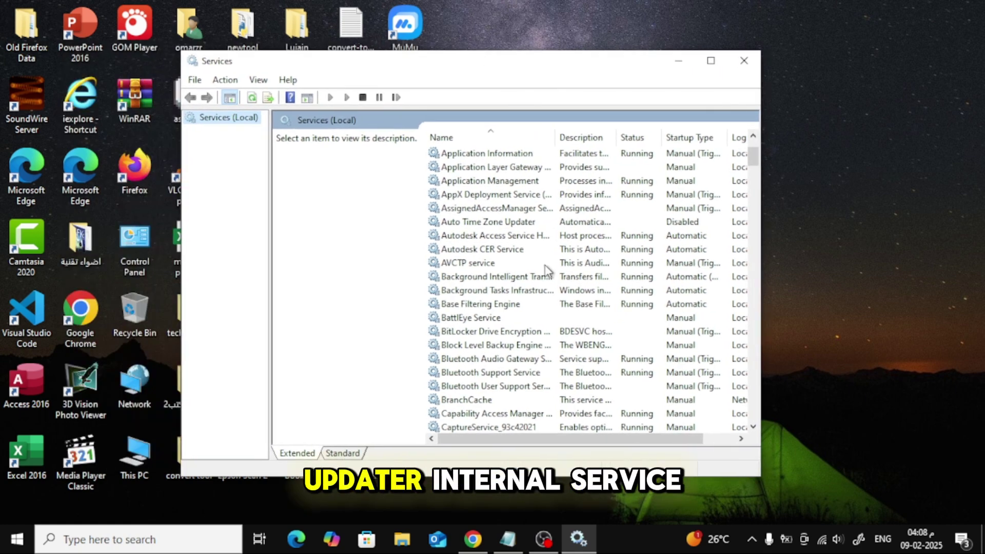
{"action": "scroll", "coordinate": [506, 301], "scroll_direction": "down", "scroll_amount": 6}
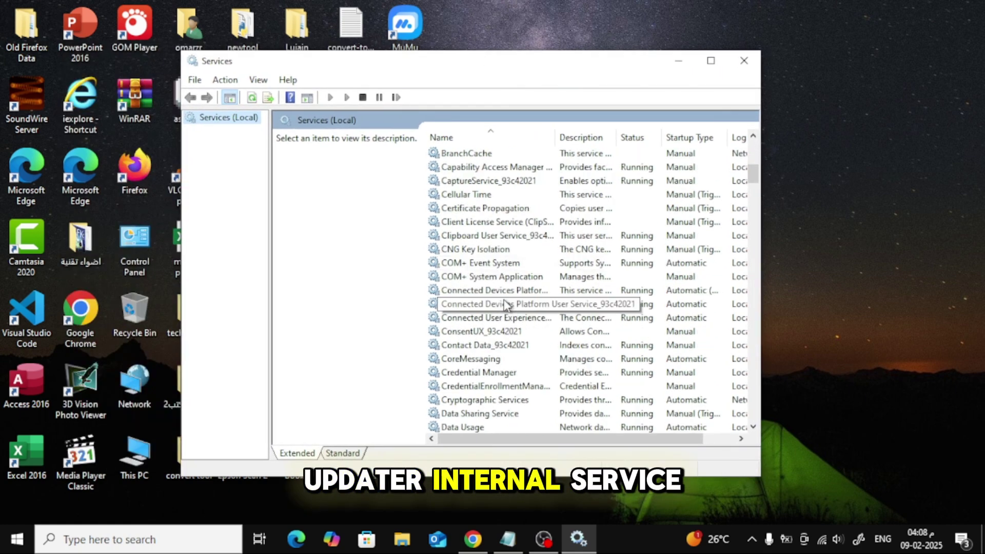
{"action": "scroll", "coordinate": [502, 299], "scroll_direction": "down", "scroll_amount": 4}
{"action": "scroll", "coordinate": [501, 300], "scroll_direction": "down", "scroll_amount": 1}
{"action": "scroll", "coordinate": [502, 299], "scroll_direction": "down", "scroll_amount": 3}
{"action": "scroll", "coordinate": [502, 298], "scroll_direction": "down", "scroll_amount": 1}
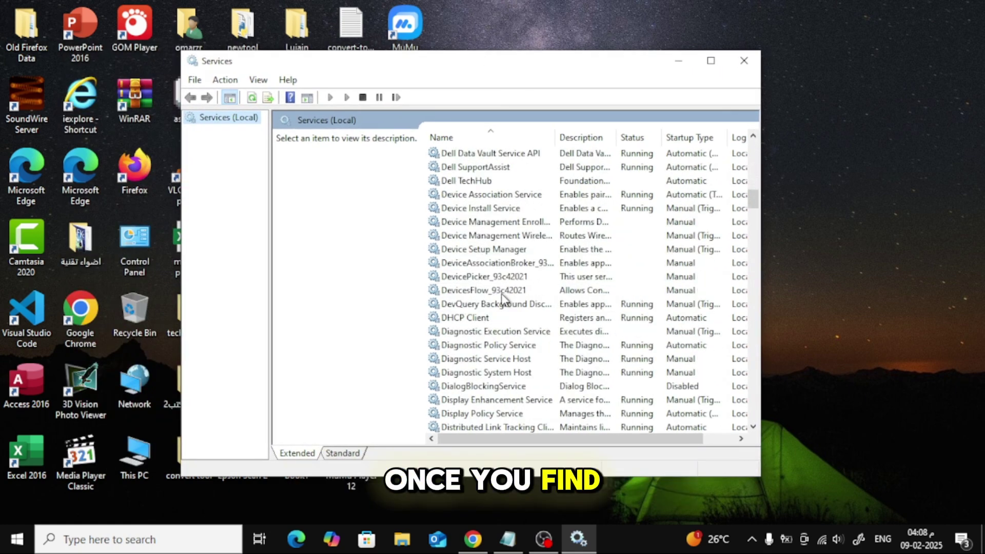
{"action": "scroll", "coordinate": [502, 298], "scroll_direction": "down", "scroll_amount": 3}
{"action": "scroll", "coordinate": [502, 298], "scroll_direction": "down", "scroll_amount": 1}
{"action": "scroll", "coordinate": [502, 299], "scroll_direction": "down", "scroll_amount": 2}
{"action": "scroll", "coordinate": [501, 298], "scroll_direction": "down", "scroll_amount": 1}
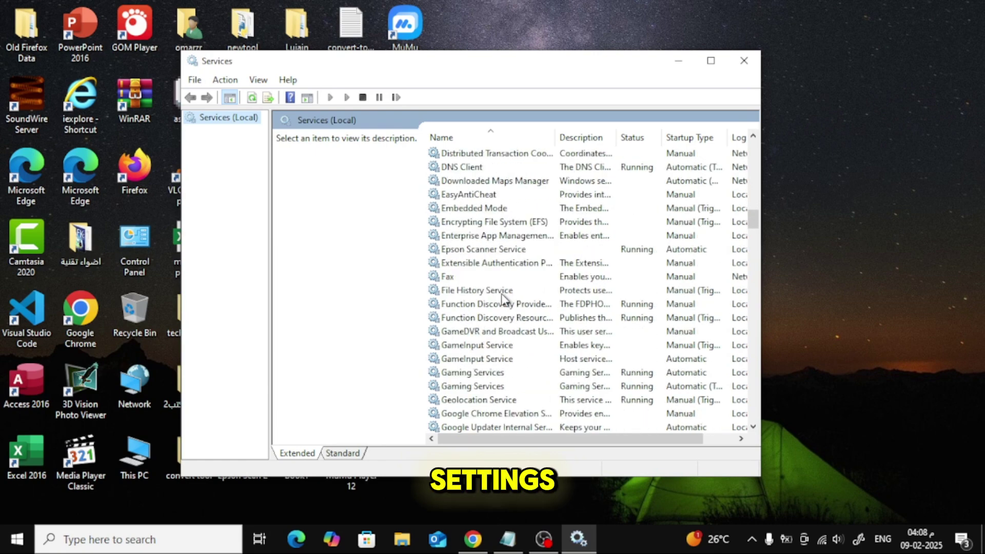
{"action": "scroll", "coordinate": [503, 299], "scroll_direction": "down", "scroll_amount": 2}
{"action": "scroll", "coordinate": [499, 302], "scroll_direction": "down", "scroll_amount": 1}
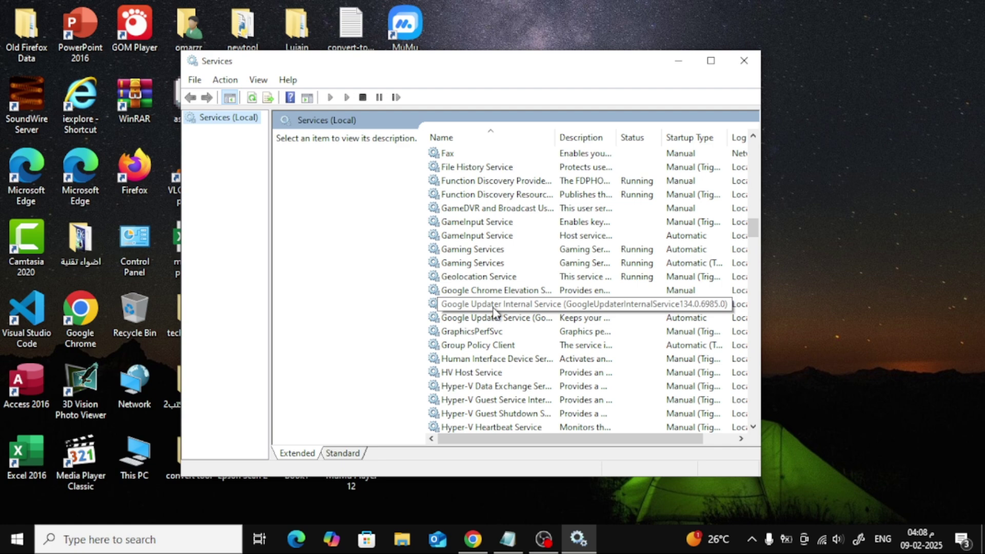
Give Google Updater Internal Service Automatic startup, start it, and apply with OK.
{"action": "double_click", "coordinate": [531, 307]}
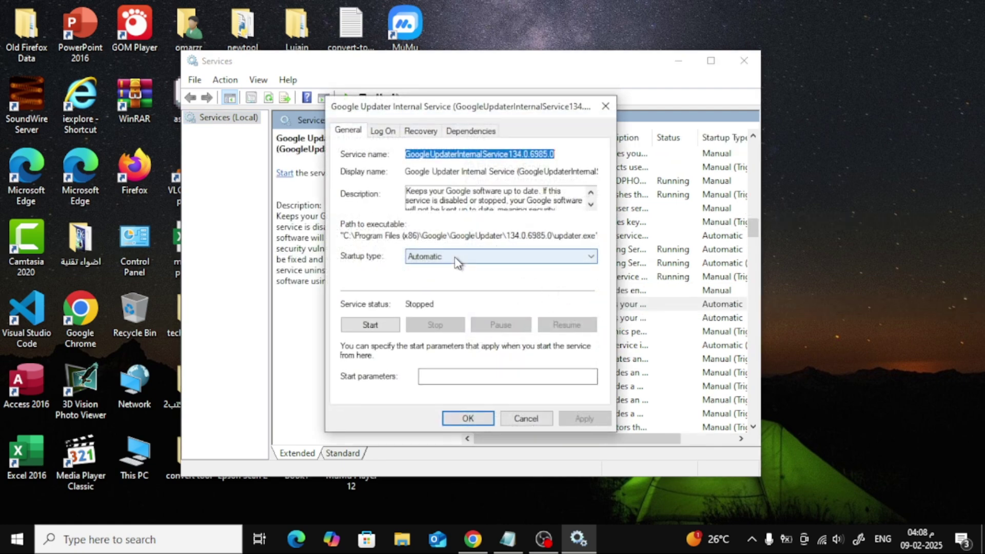
{"action": "left_click", "coordinate": [459, 260]}
{"action": "left_click", "coordinate": [439, 280]}
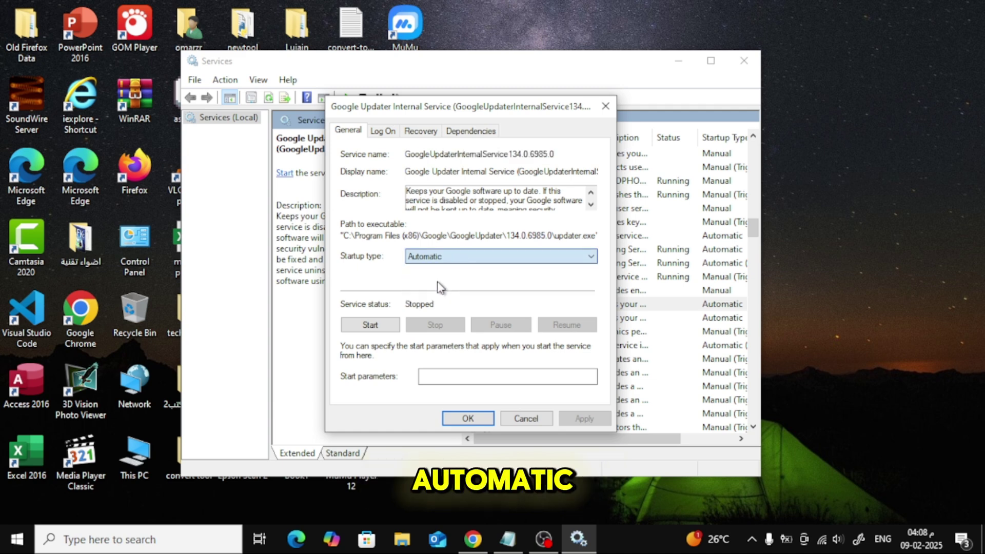
{"action": "left_click", "coordinate": [397, 328]}
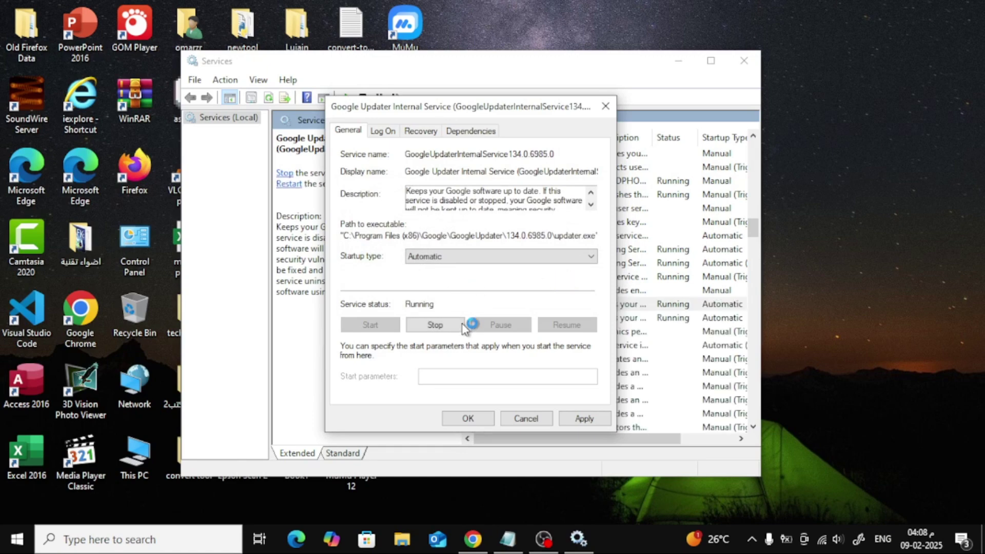
{"action": "left_click", "coordinate": [584, 418]}
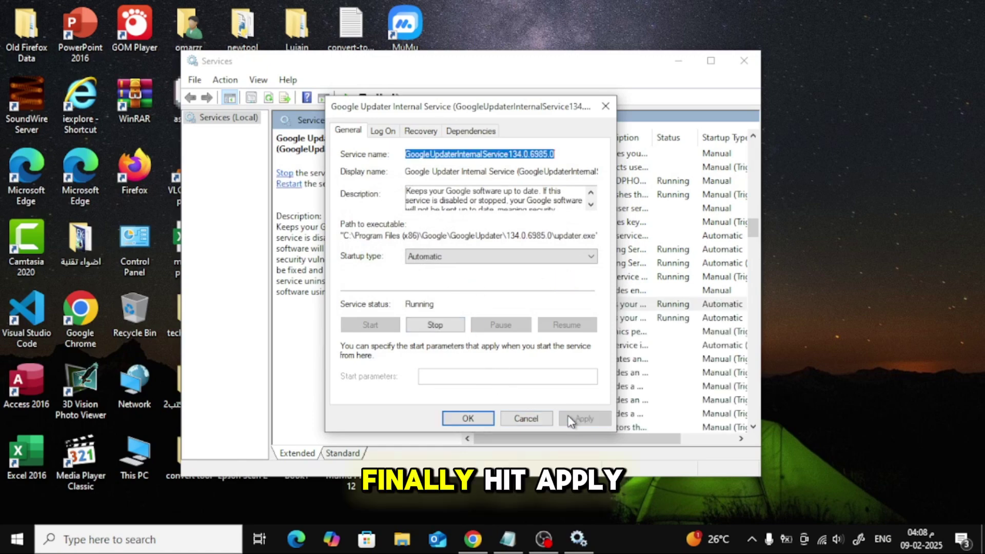
{"action": "left_click", "coordinate": [467, 417]}
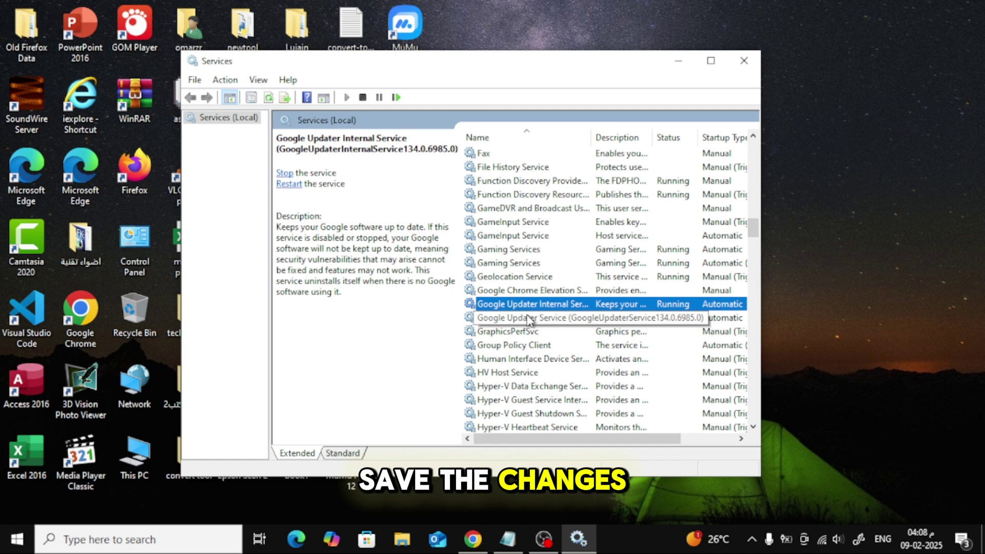
Give Google Updater Service Automatic startup, attempt to start it, and apply with OK.
{"action": "double_click", "coordinate": [525, 322]}
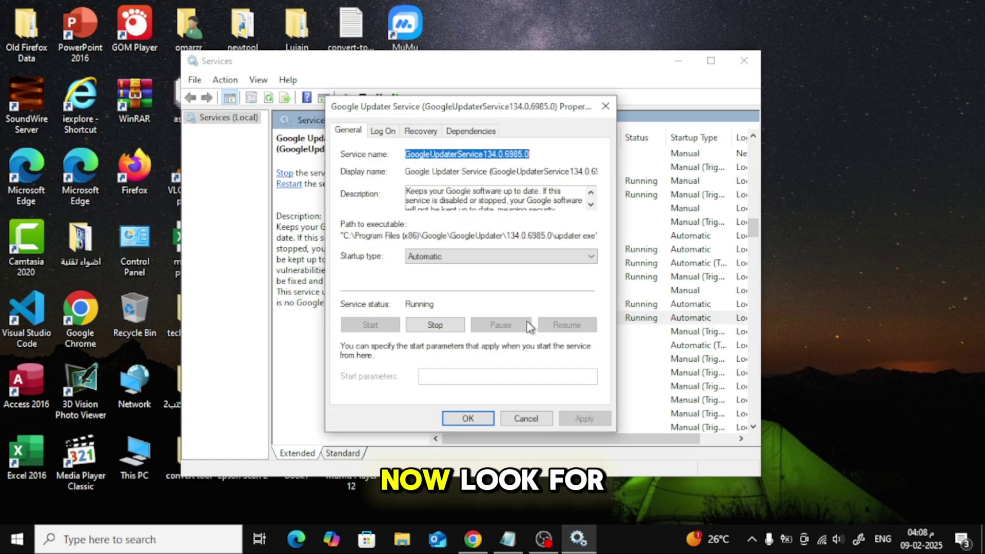
{"action": "left_click", "coordinate": [454, 257]}
{"action": "left_click", "coordinate": [431, 279]}
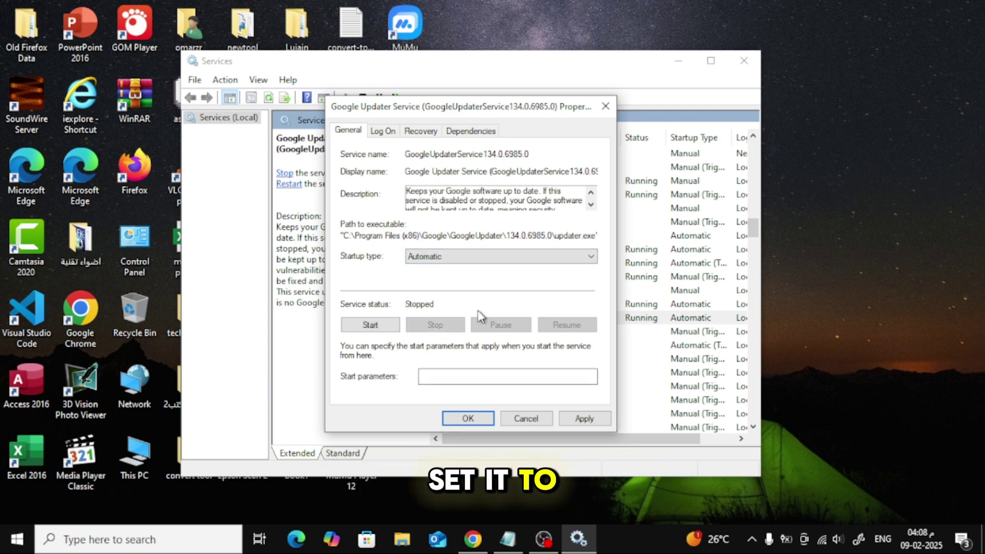
{"action": "left_click", "coordinate": [388, 327]}
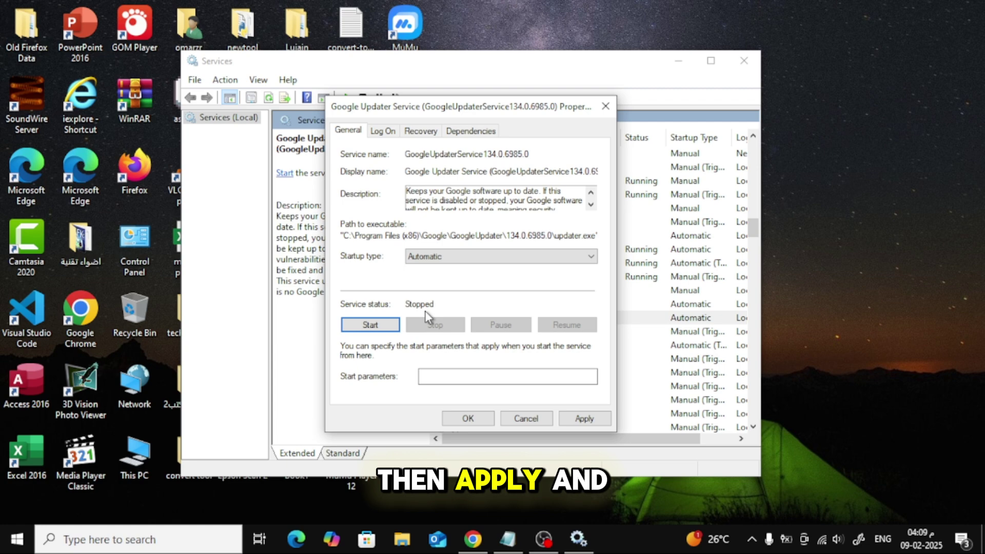
{"action": "left_click", "coordinate": [583, 419]}
{"action": "left_click", "coordinate": [468, 418]}
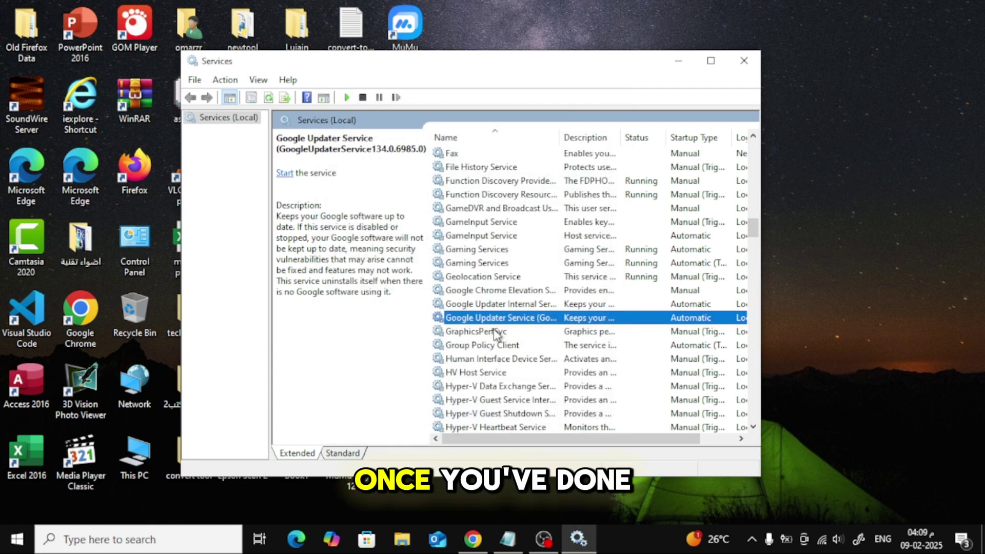